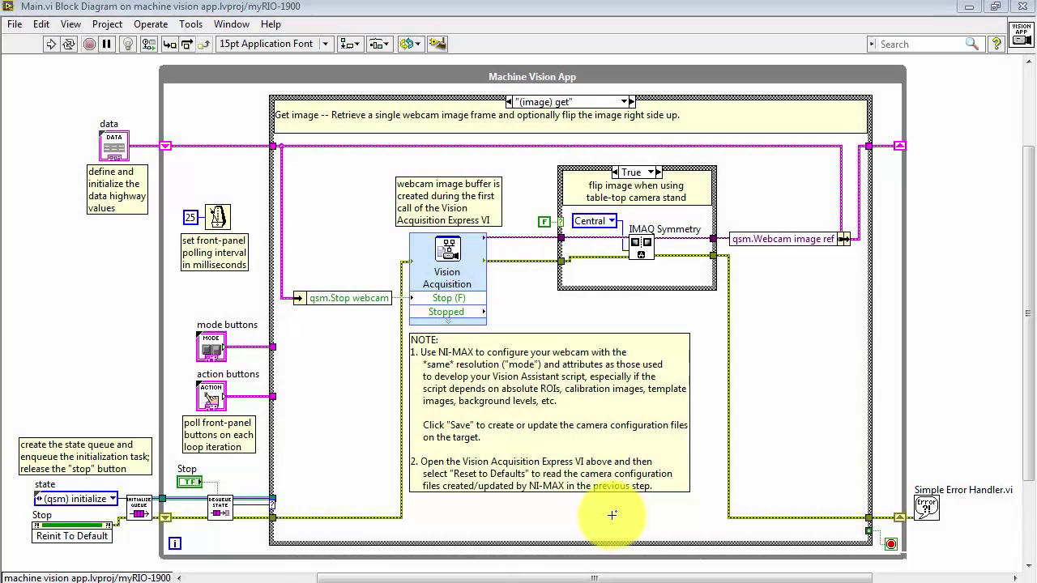
# Step: Point out the webcam configuration NOTE on Main.vi, then minimize the LabVIEW block diagram
pyautogui.click(521, 365)
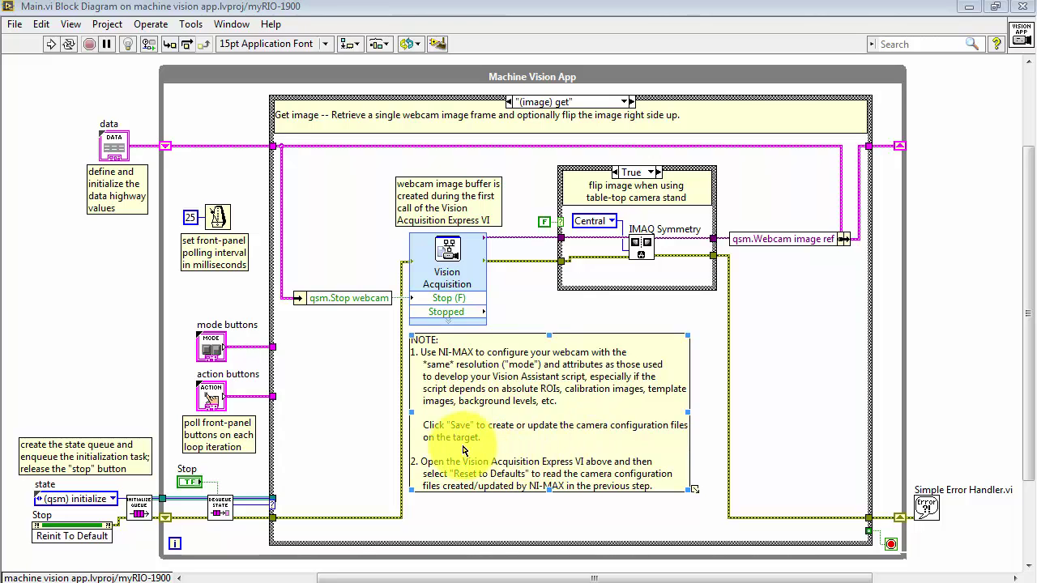
pyautogui.click(422, 462)
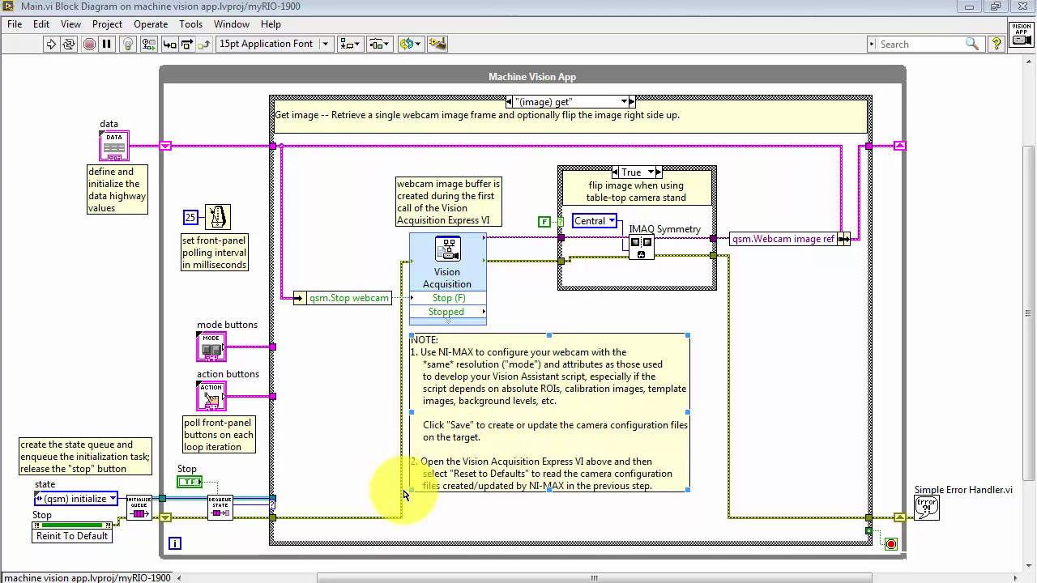
pyautogui.click(658, 508)
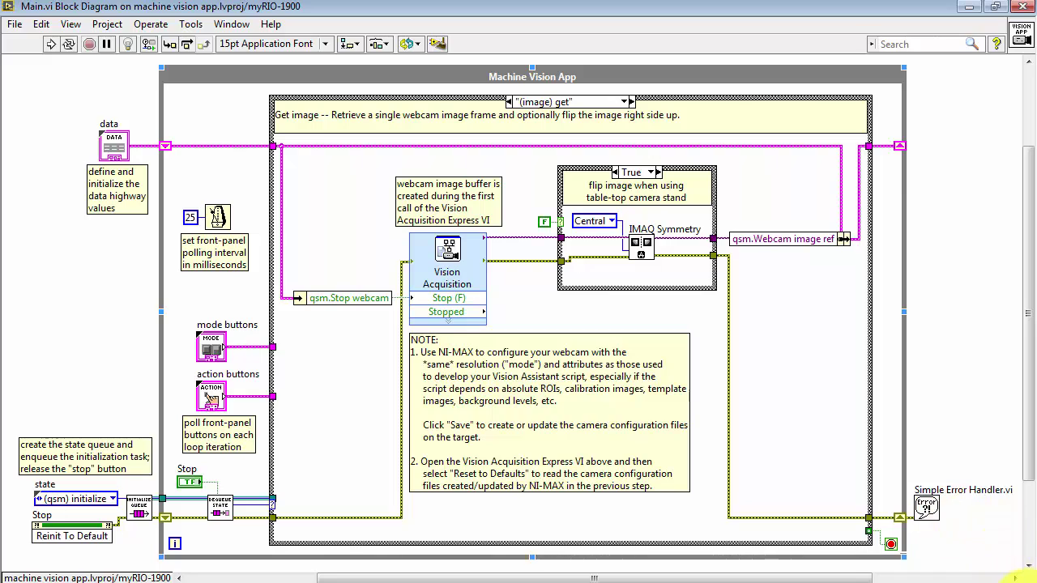
pyautogui.click(1033, 581)
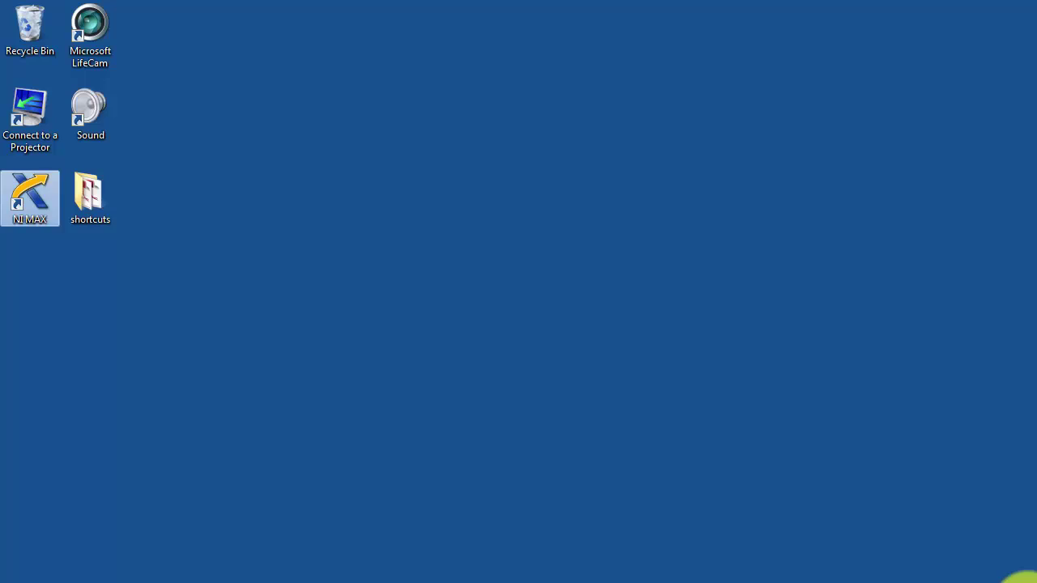
# Step: Launch NI MAX and expand Remote Systems and NI-myRIO-1900 to reveal webcam cam0
pyautogui.doubleClick(30, 196)
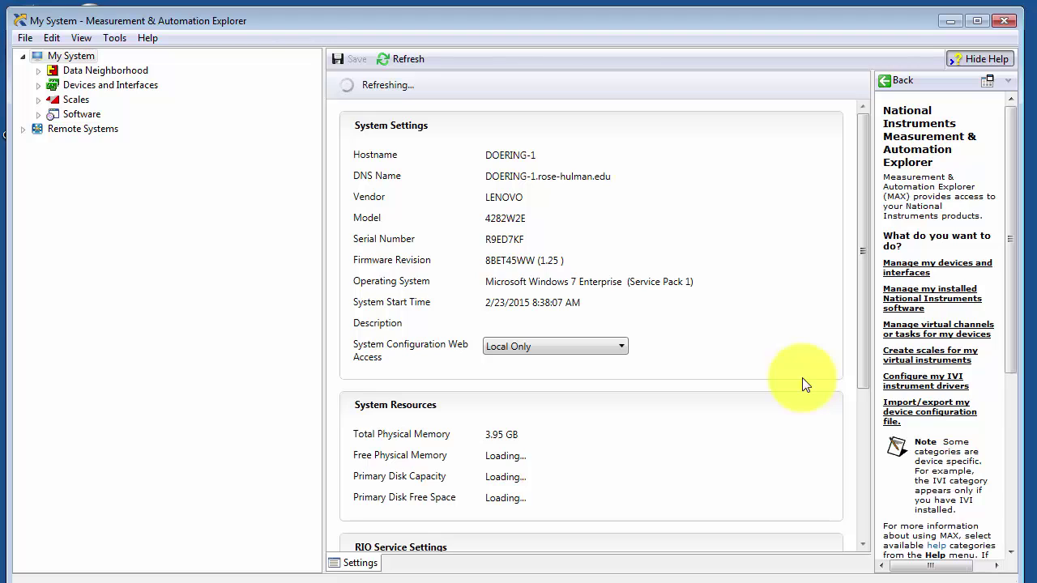
pyautogui.click(23, 129)
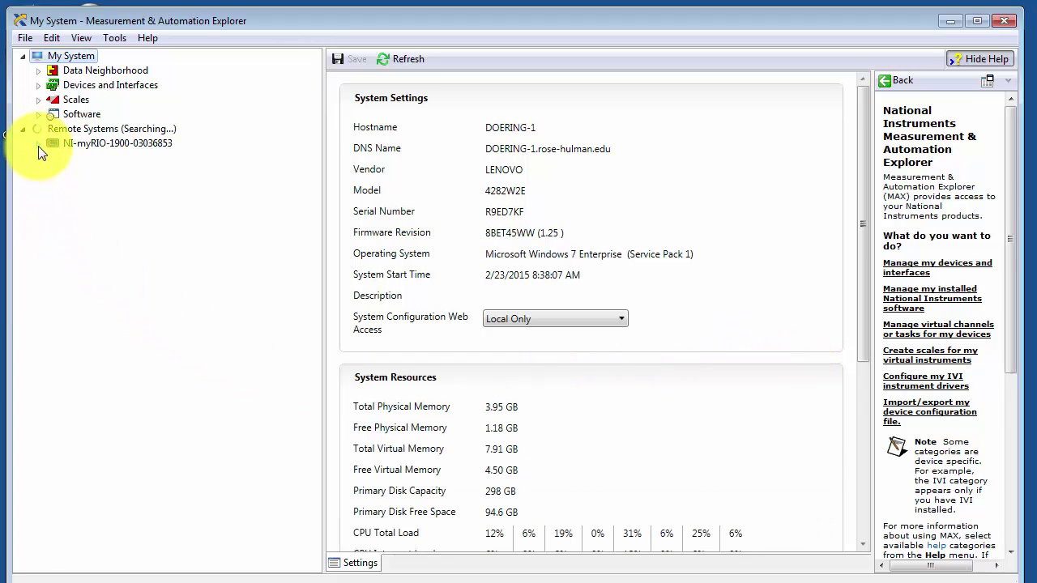
pyautogui.click(38, 145)
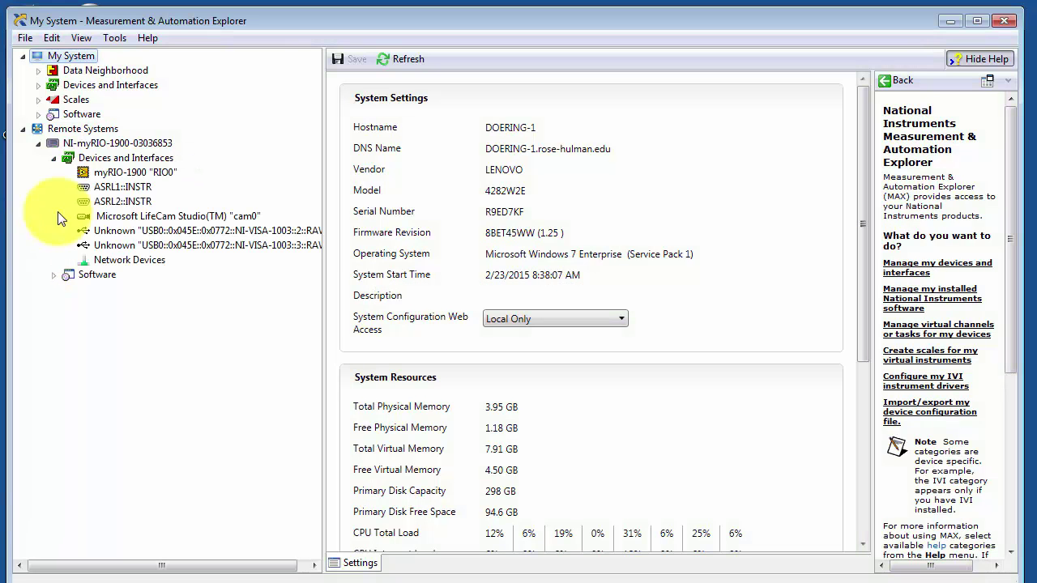
# Step: Set cam0's video mode to 320 x 240 YUY 2 30.00 fps and grab a live image
pyautogui.click(161, 216)
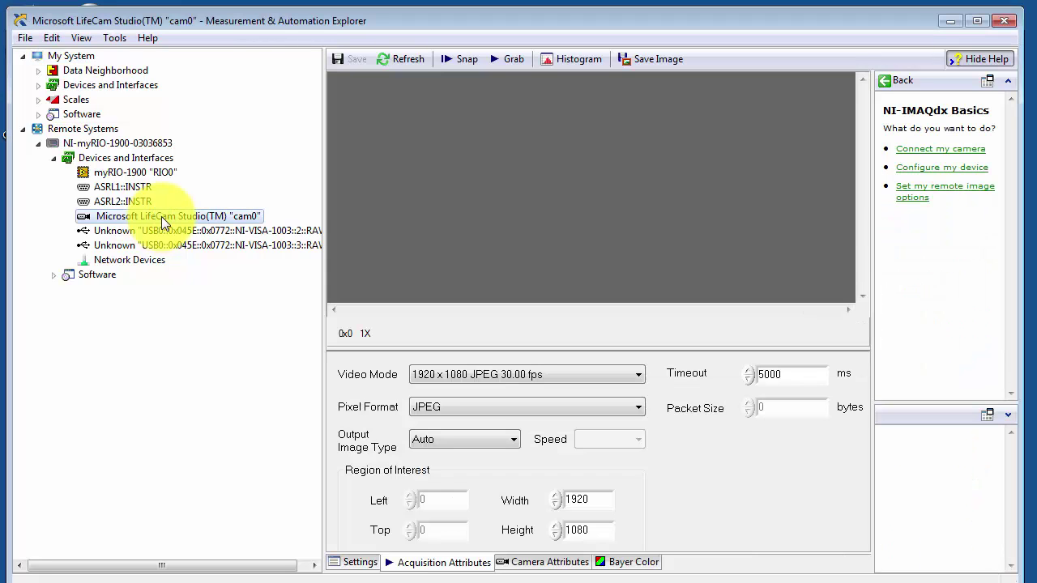
pyautogui.moveTo(341, 375)
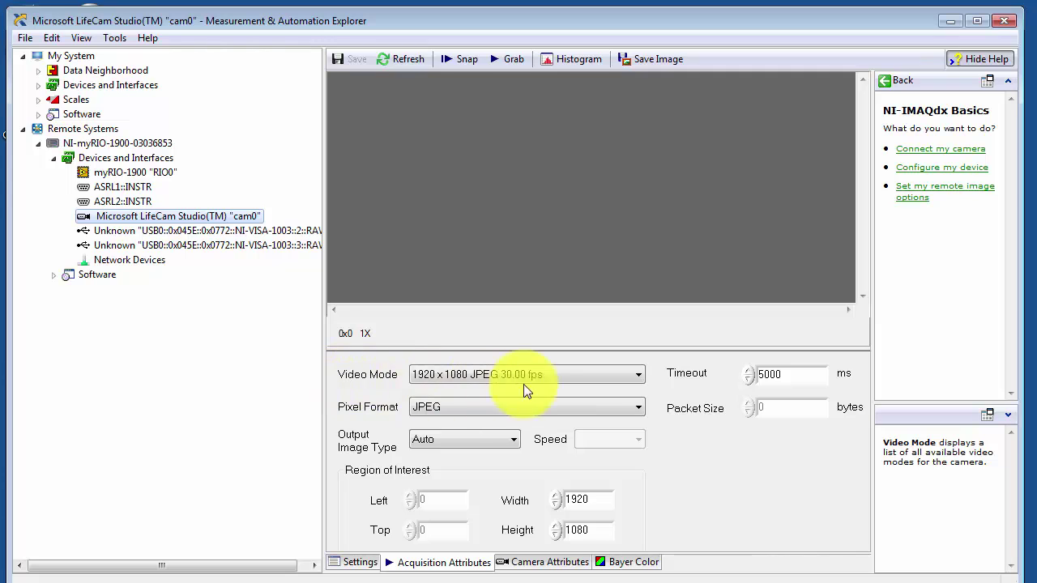
pyautogui.click(639, 376)
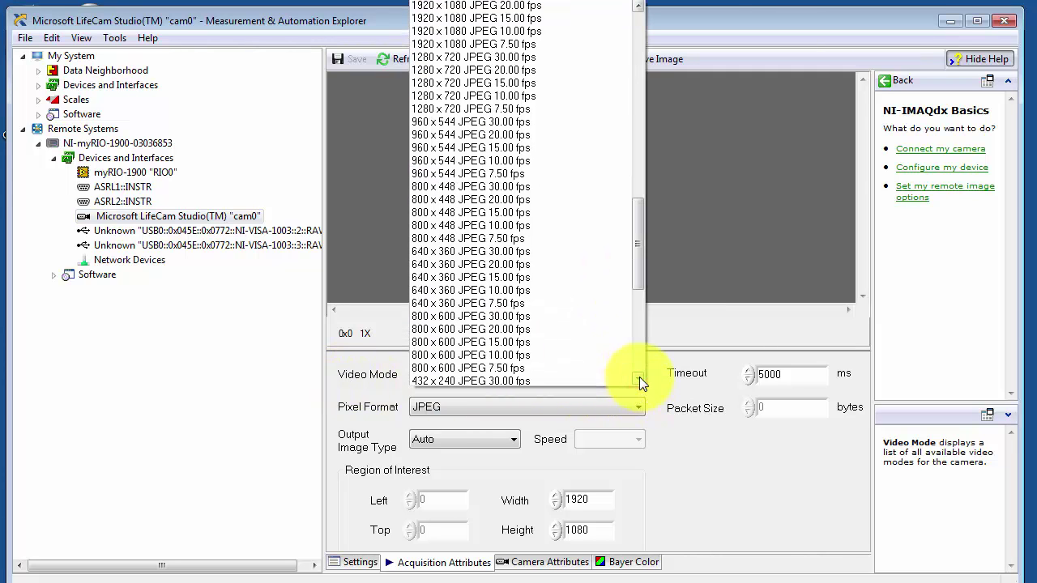
pyautogui.scroll(7, 638, 276)
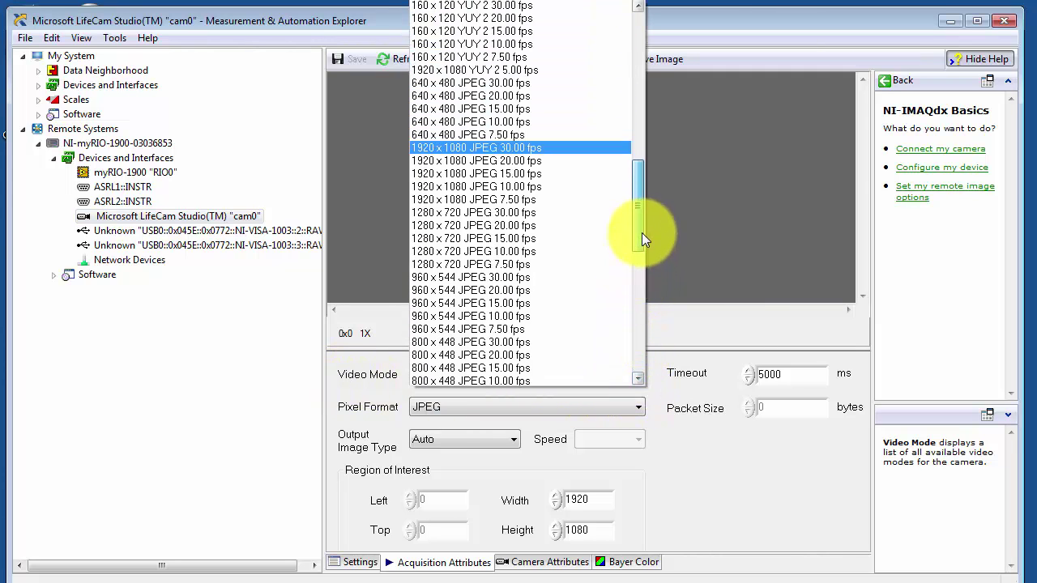
pyautogui.moveTo(645, 202); pyautogui.dragTo(646, 143)
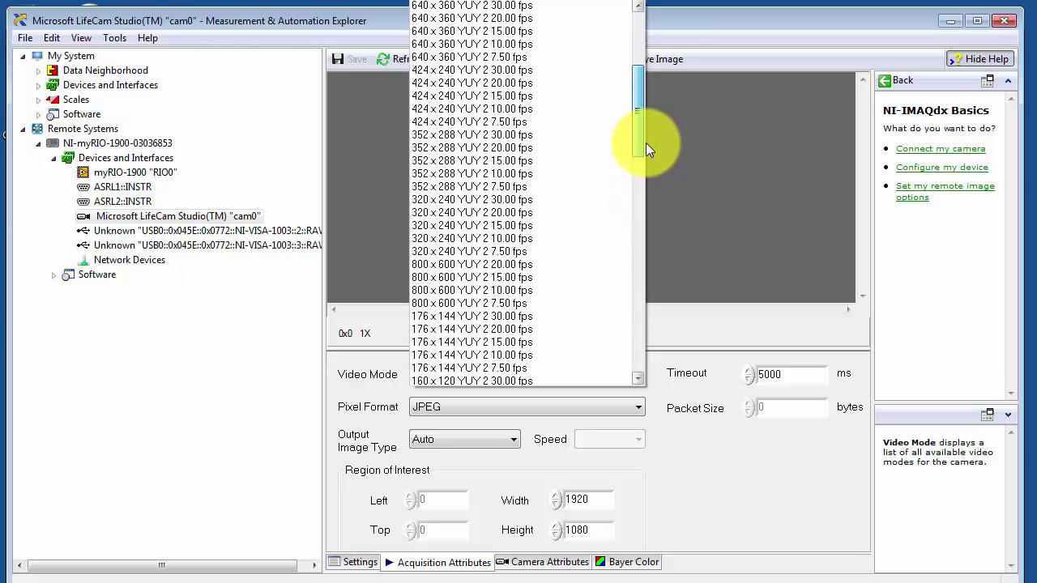
pyautogui.click(493, 199)
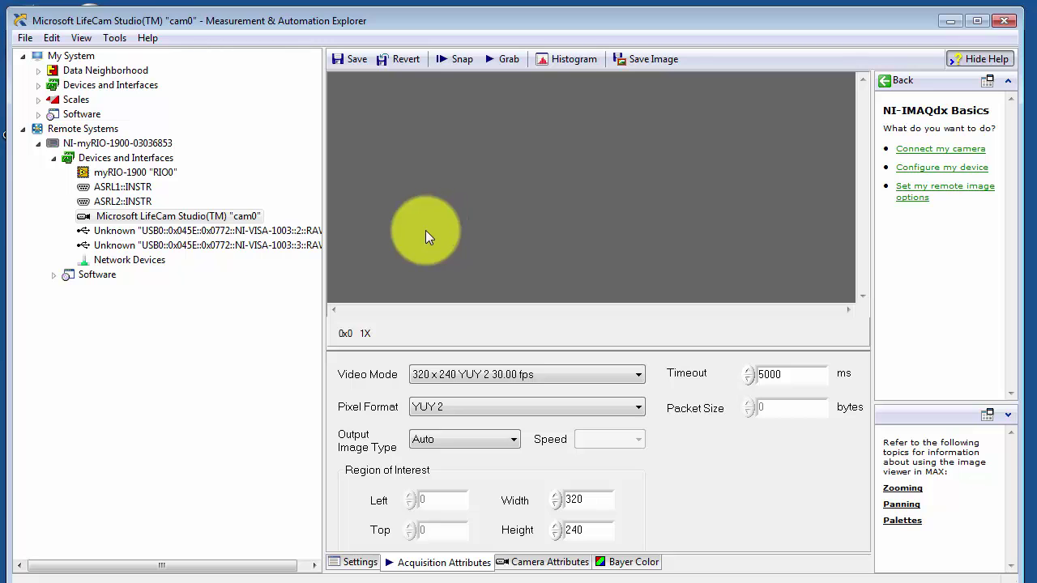
pyautogui.click(504, 61)
pyautogui.click(505, 61)
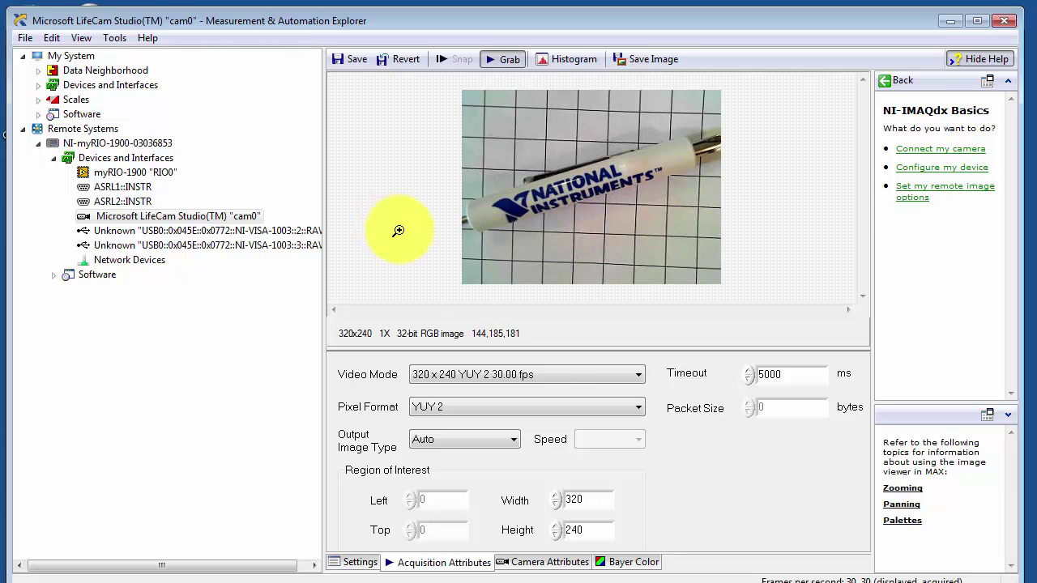
# Step: Raise the webcam's brightness to a manual value of 192
pyautogui.click(547, 565)
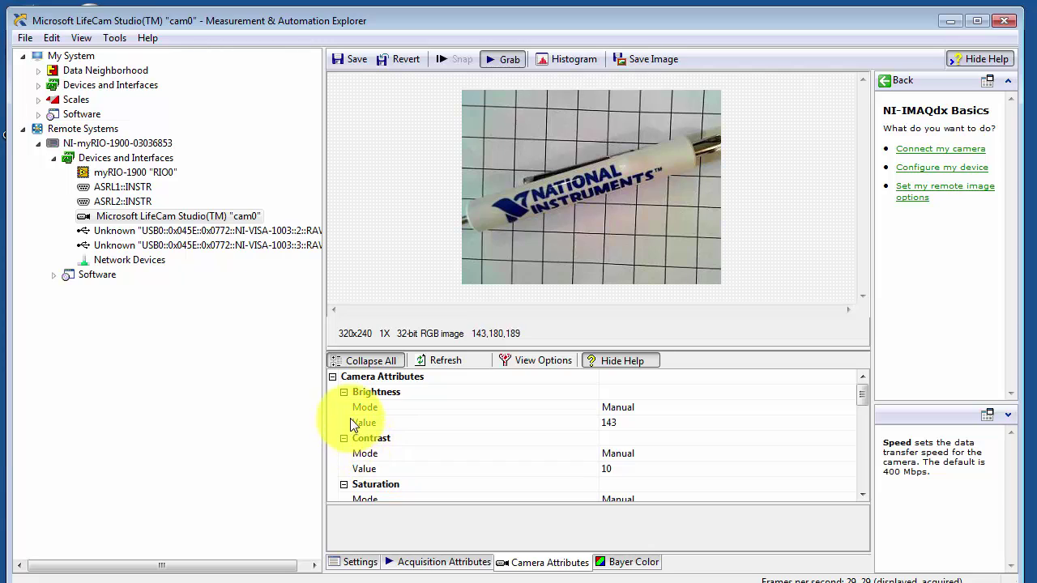
pyautogui.click(615, 423)
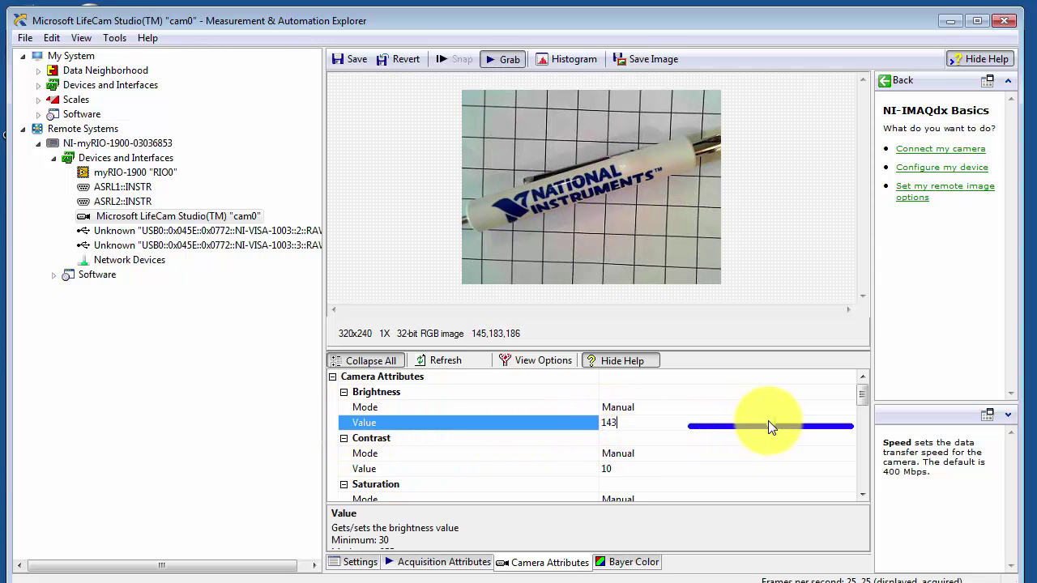
pyautogui.moveTo(768, 420); pyautogui.dragTo(804, 422)
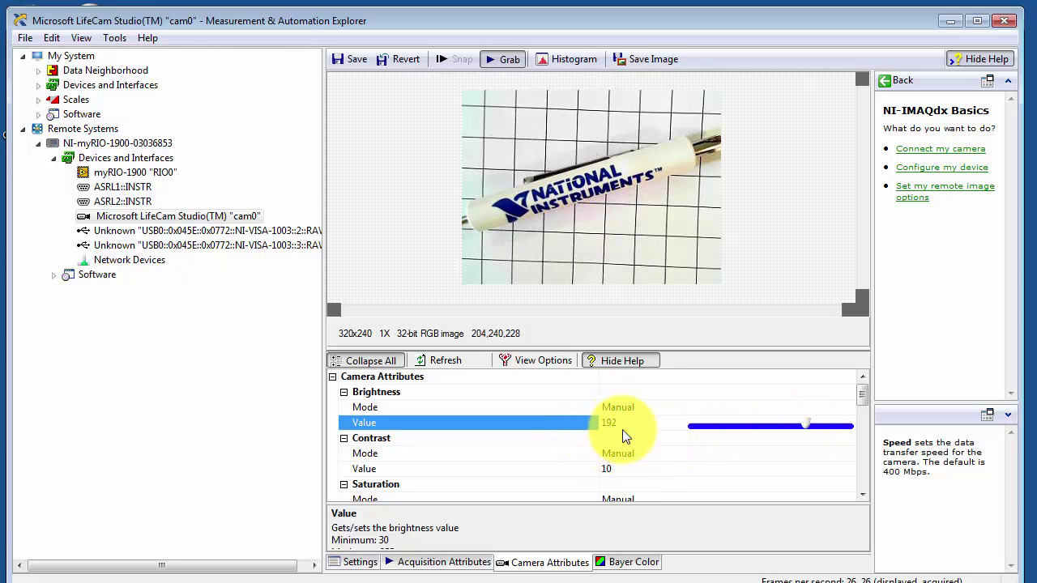
# Step: Stop the live grab, save the camera configuration, and minimize NI MAX
pyautogui.click(501, 59)
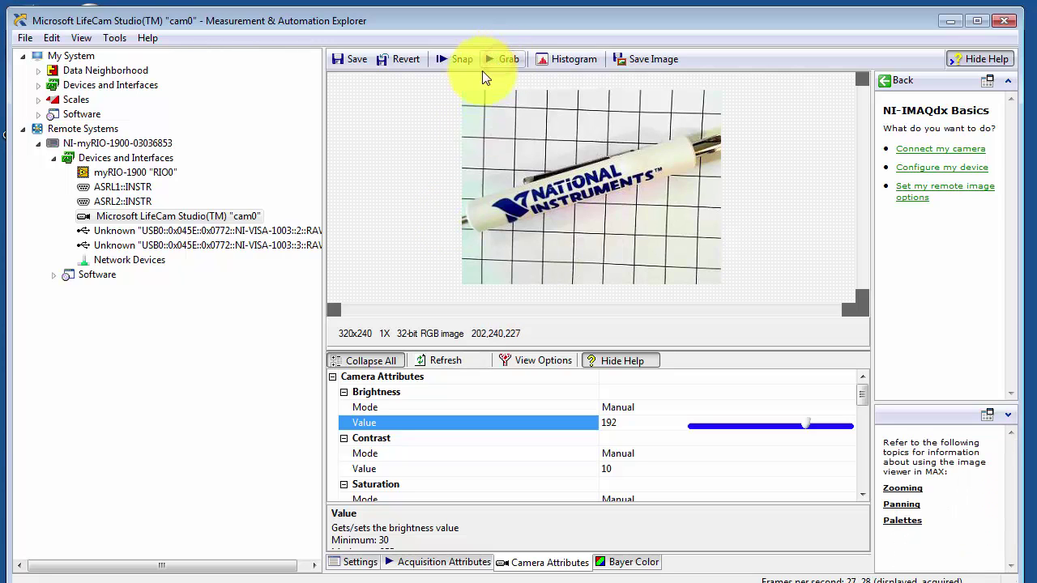
pyautogui.click(350, 62)
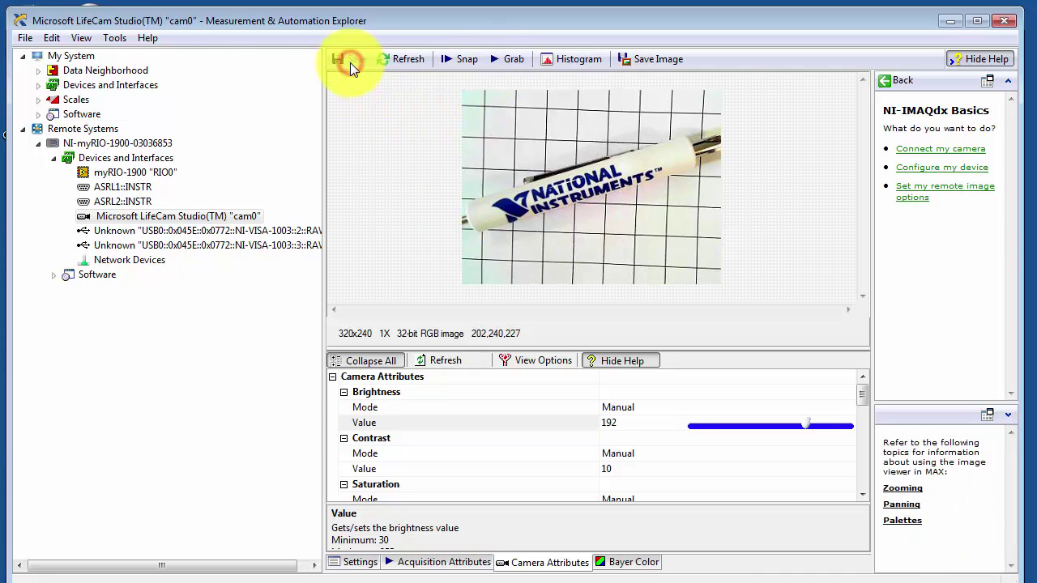
pyautogui.click(950, 23)
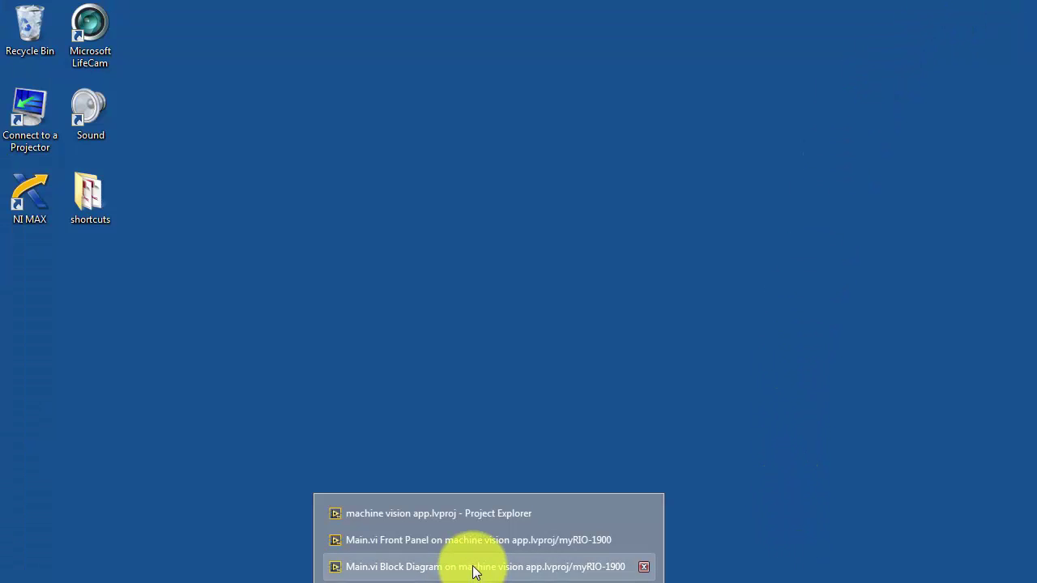
# Step: Reset the Vision Acquisition Express VI to its 320 x 240 YUY 2 30 fps defaults and test-acquire
pyautogui.click(476, 568)
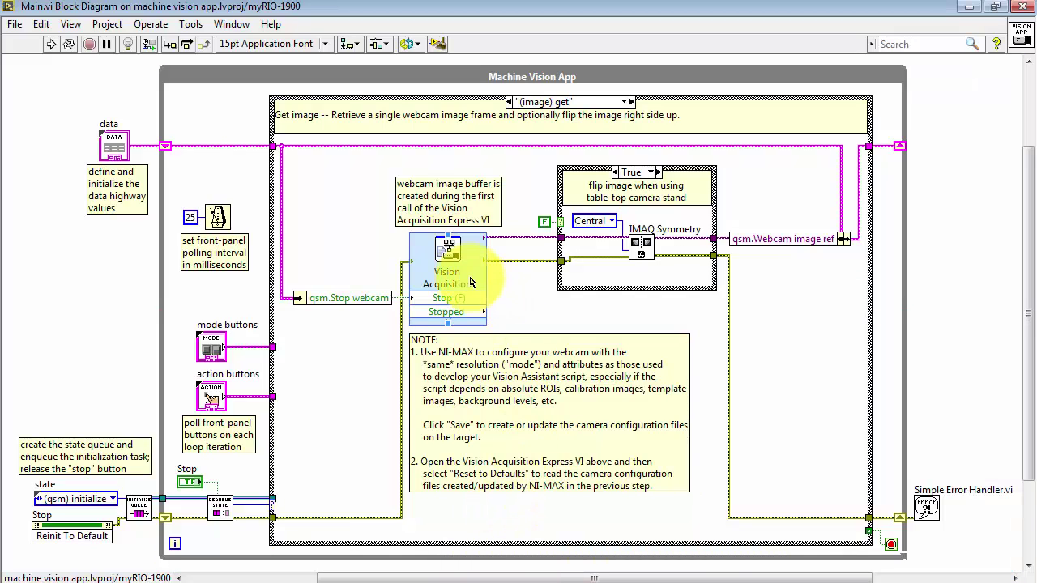
pyautogui.doubleClick(467, 274)
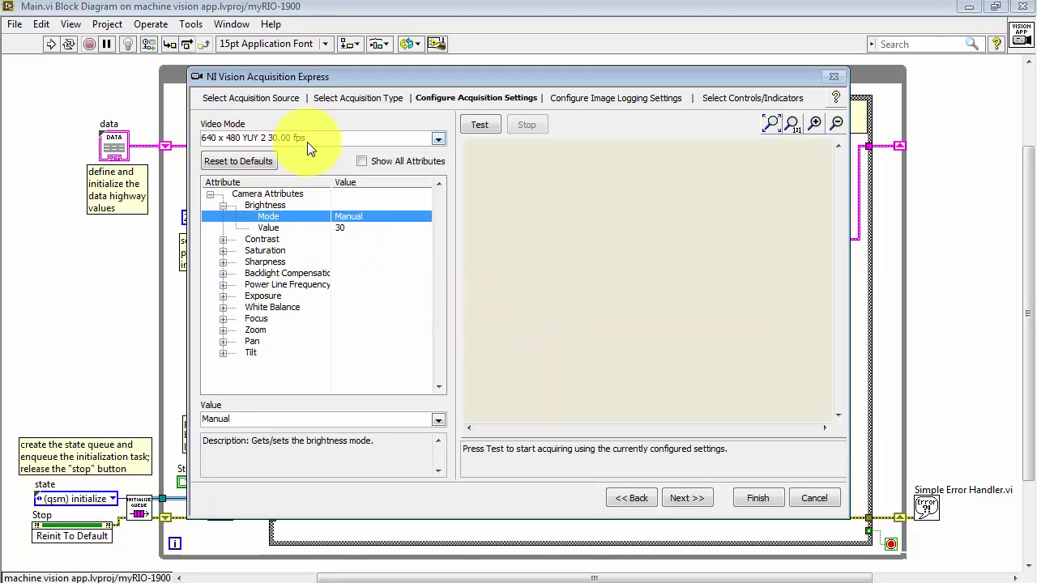
pyautogui.click(262, 162)
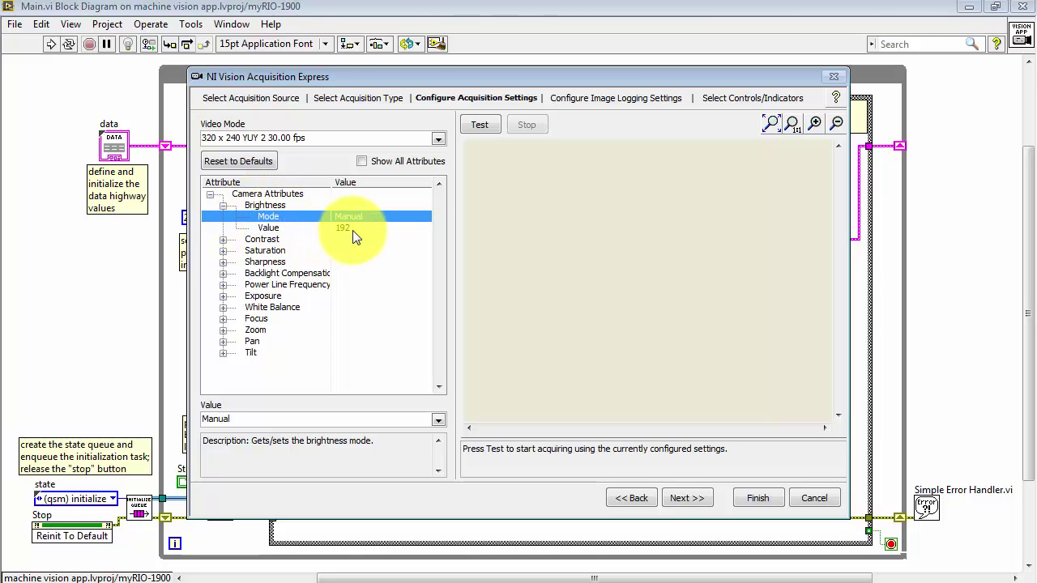
pyautogui.click(481, 127)
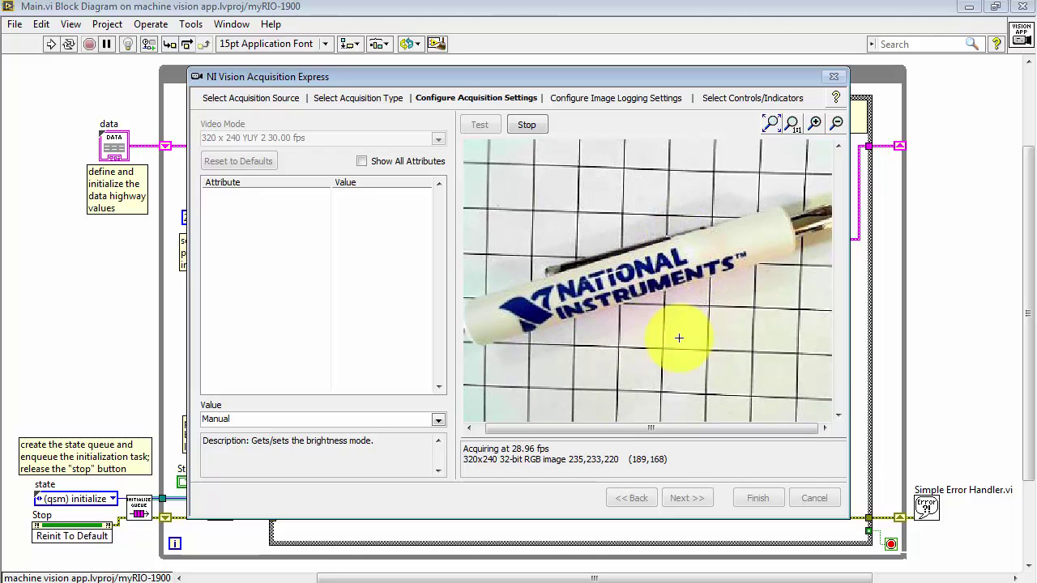
pyautogui.click(527, 125)
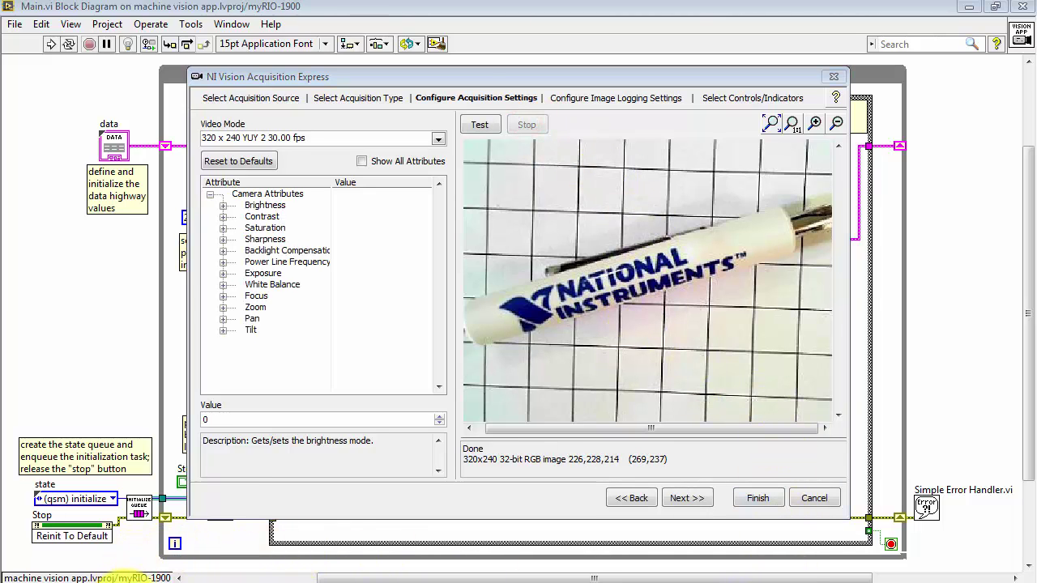
pyautogui.click(121, 567)
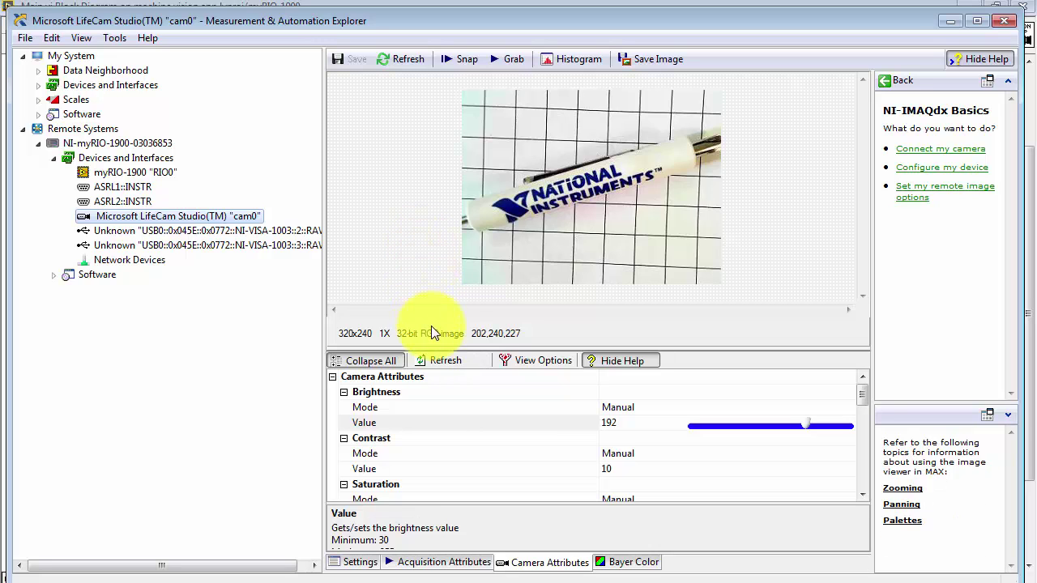
# Step: Change cam0's video mode to 640 x 480 YUY 2 30.00 fps
pyautogui.click(439, 563)
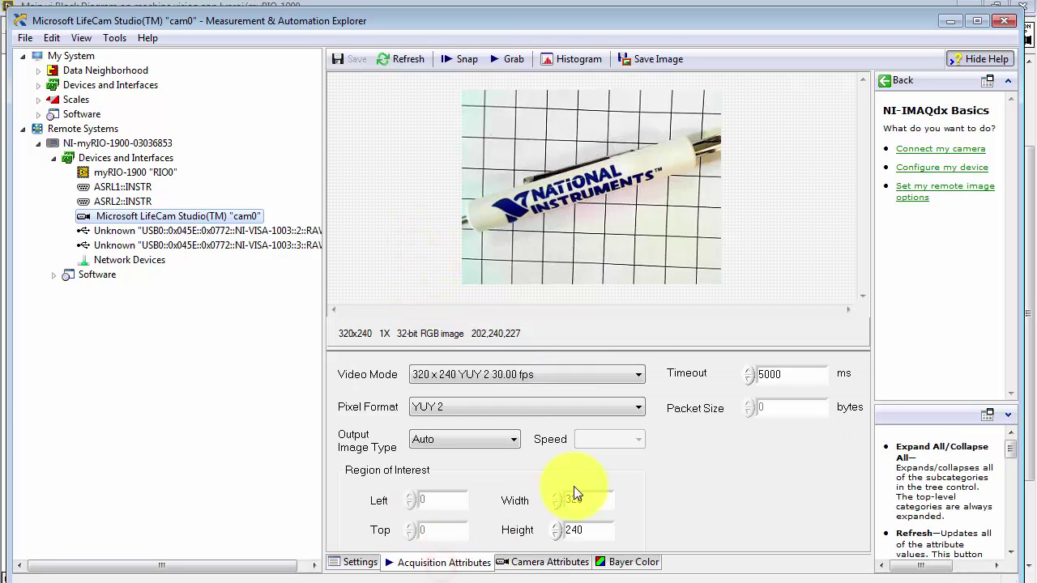
pyautogui.click(638, 375)
pyautogui.click(639, 379)
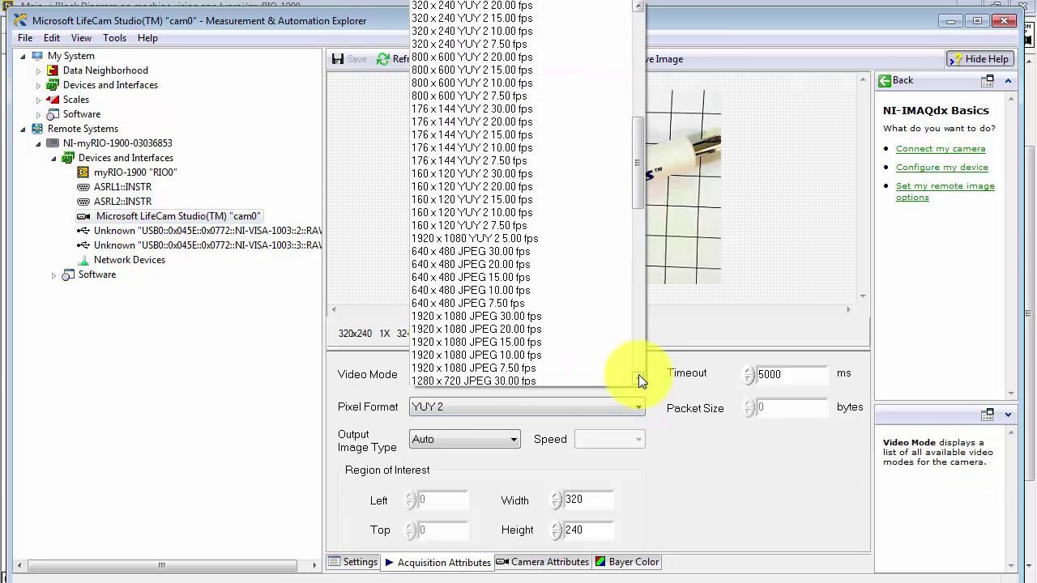
pyautogui.moveTo(633, 185); pyautogui.dragTo(637, 50)
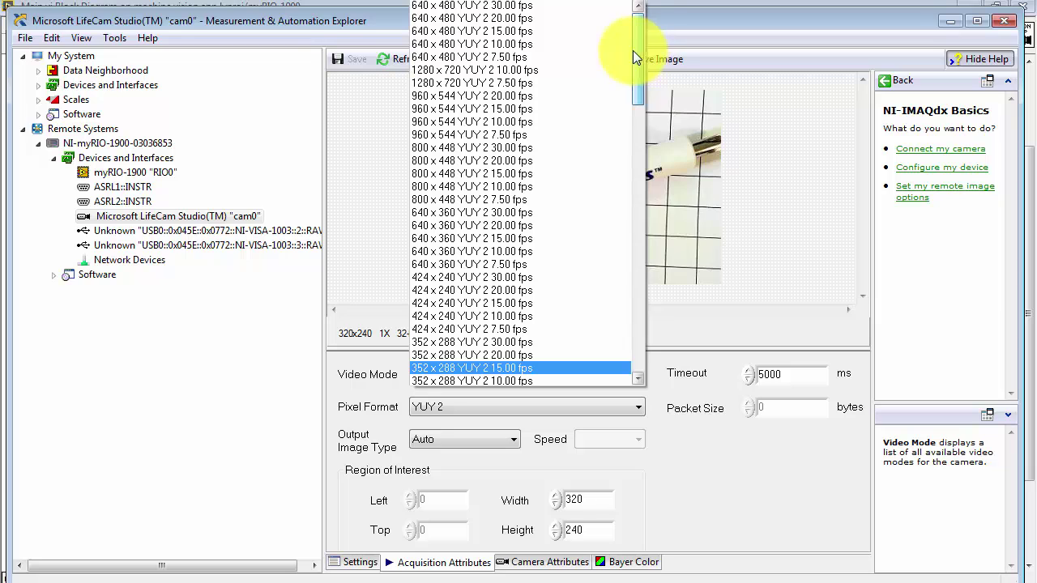
pyautogui.click(496, 5)
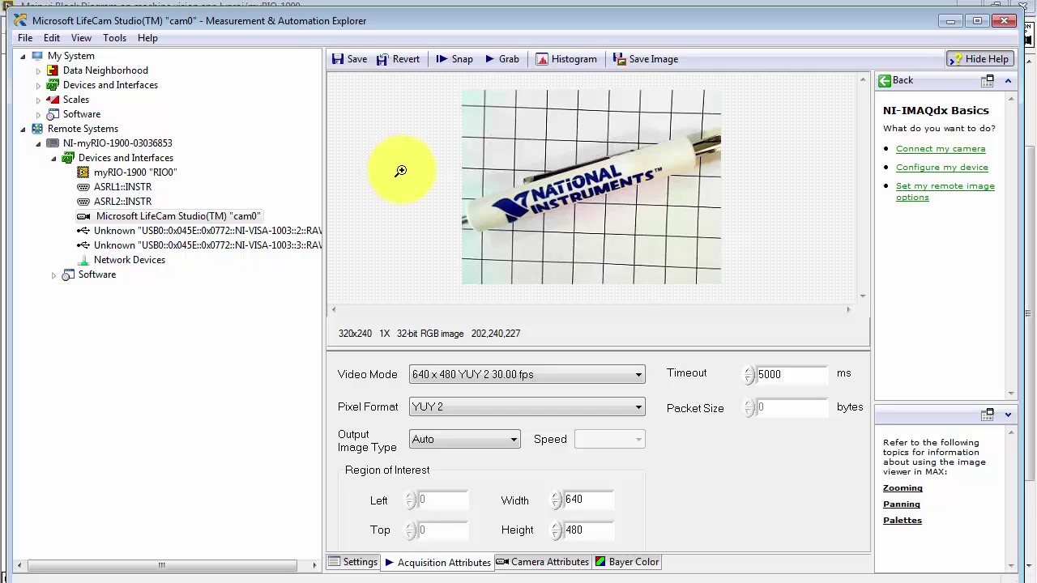
# Step: Attempt a grab, dismiss the attribute error, and snap a 640x480 image instead
pyautogui.click(508, 60)
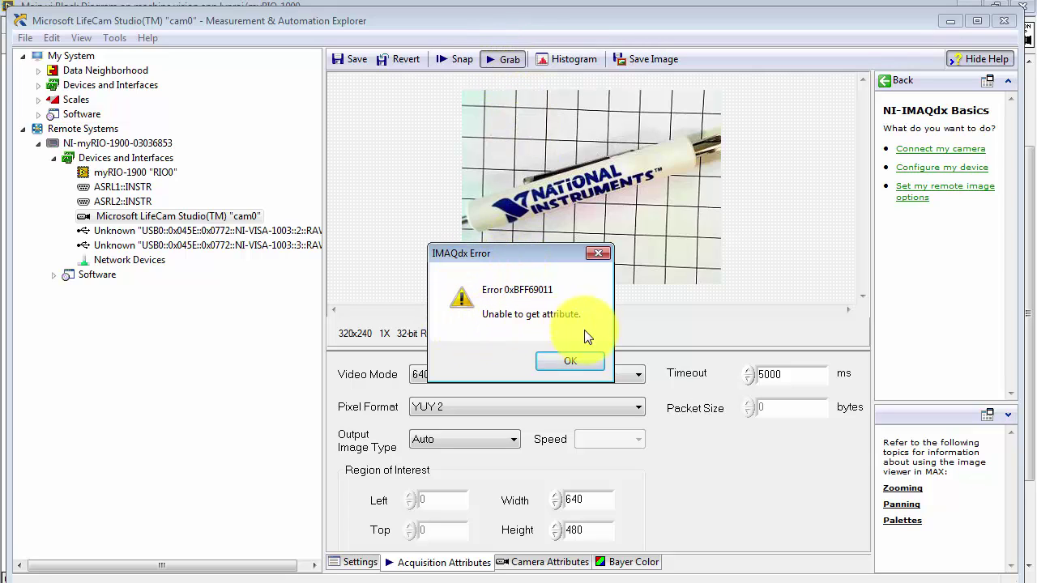
pyautogui.click(581, 358)
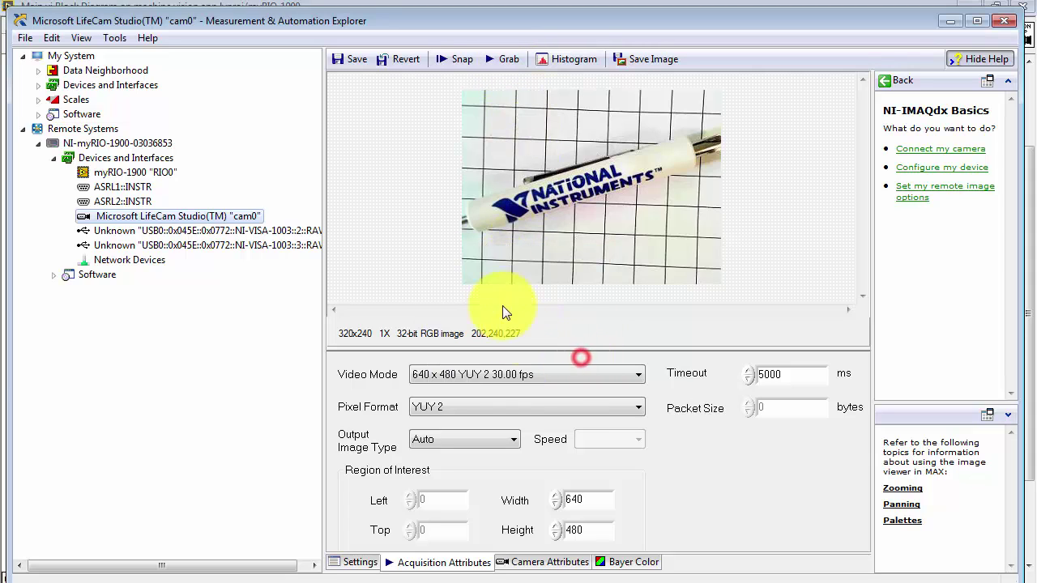
pyautogui.click(453, 60)
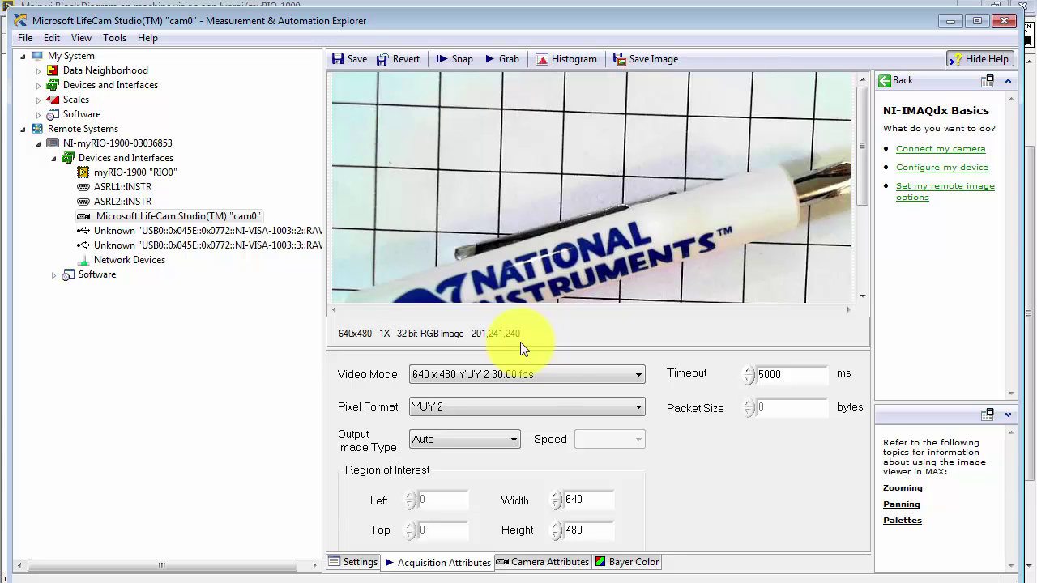
# Step: Set output image type to Grayscale (U8), snap a test image, save, and minimize NI MAX
pyautogui.click(514, 439)
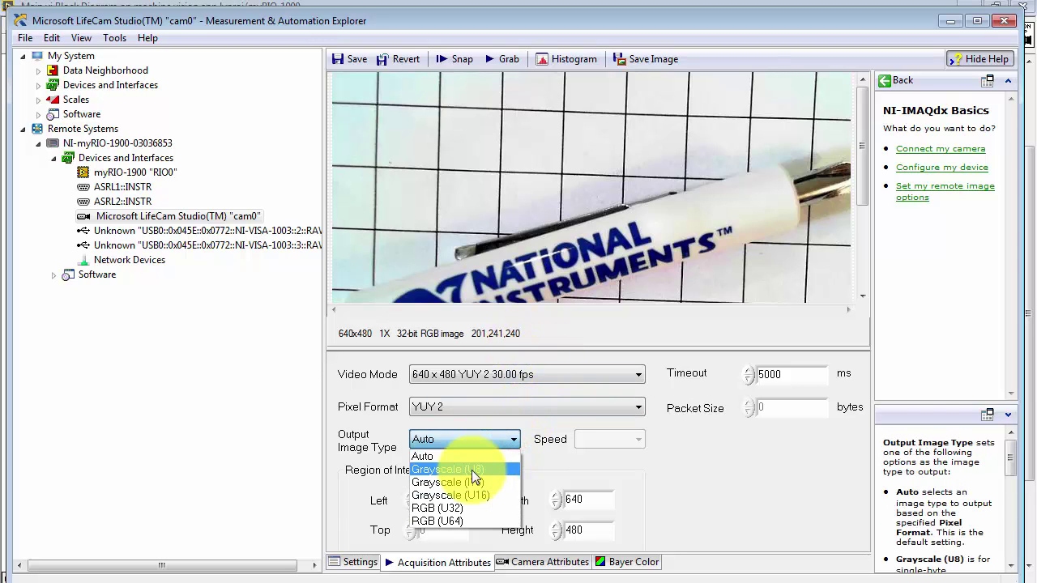
pyautogui.click(473, 471)
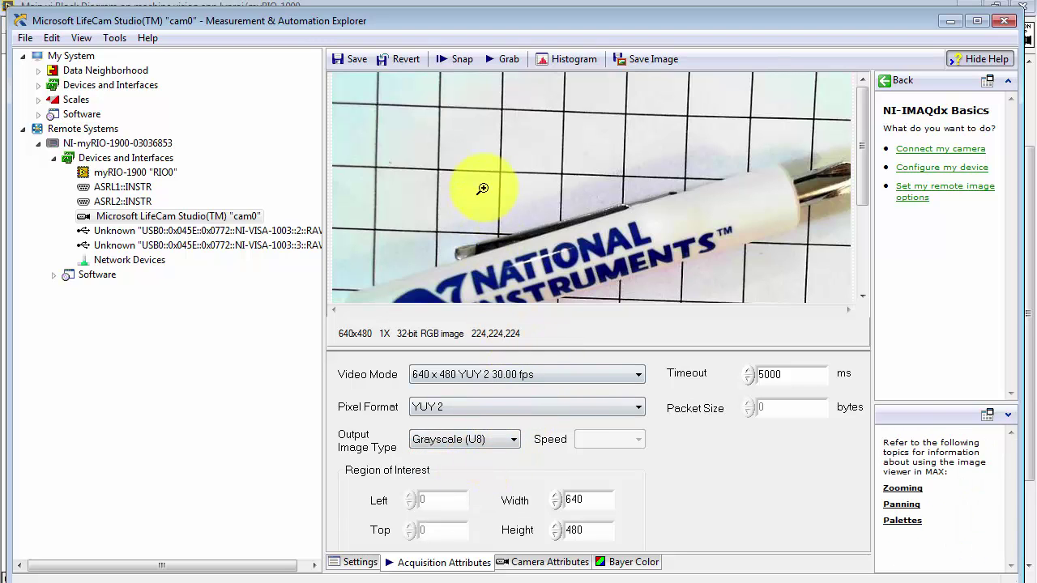
pyautogui.click(461, 60)
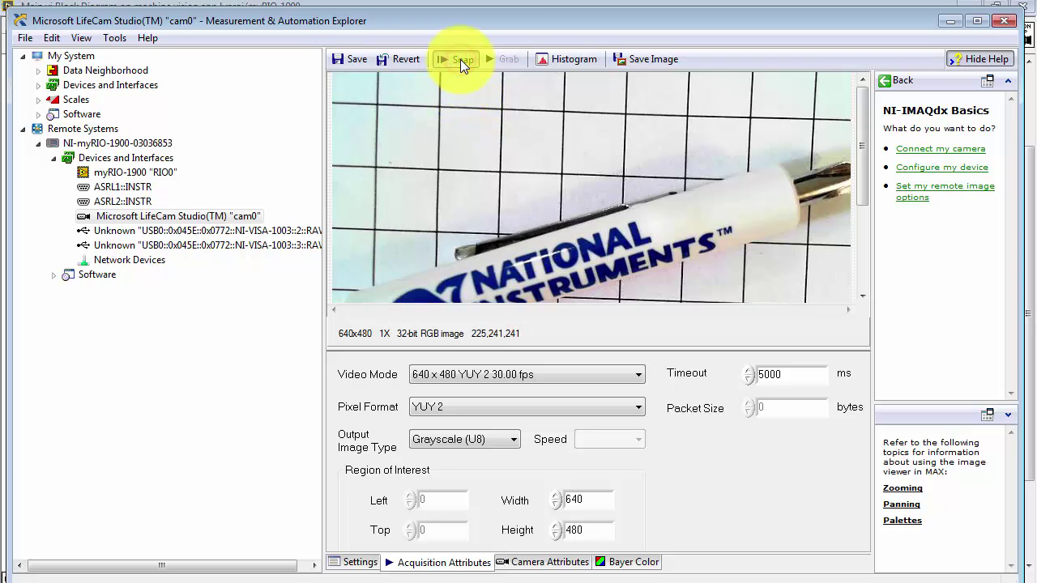
pyautogui.click(352, 60)
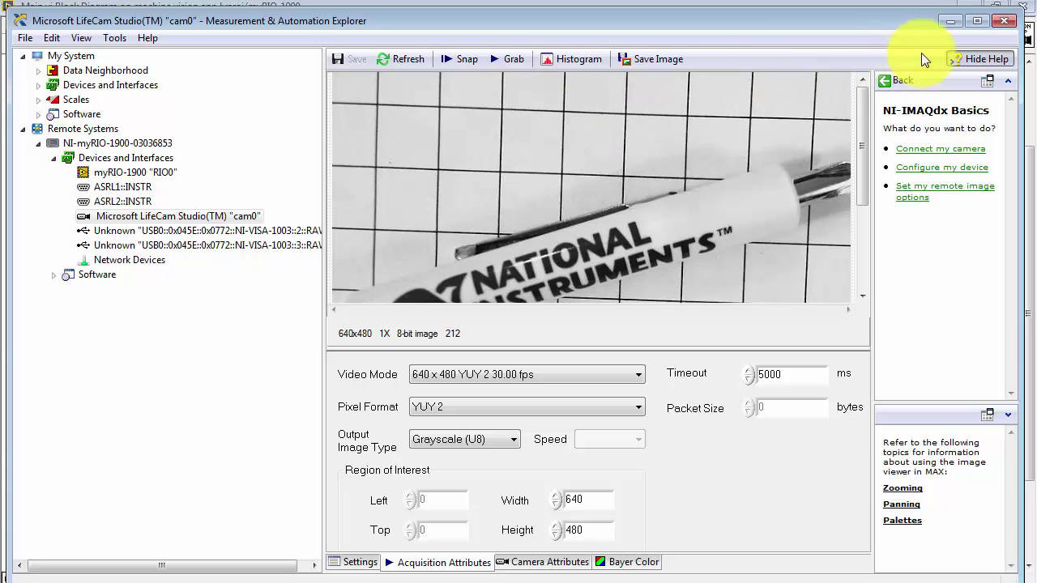
pyautogui.click(950, 22)
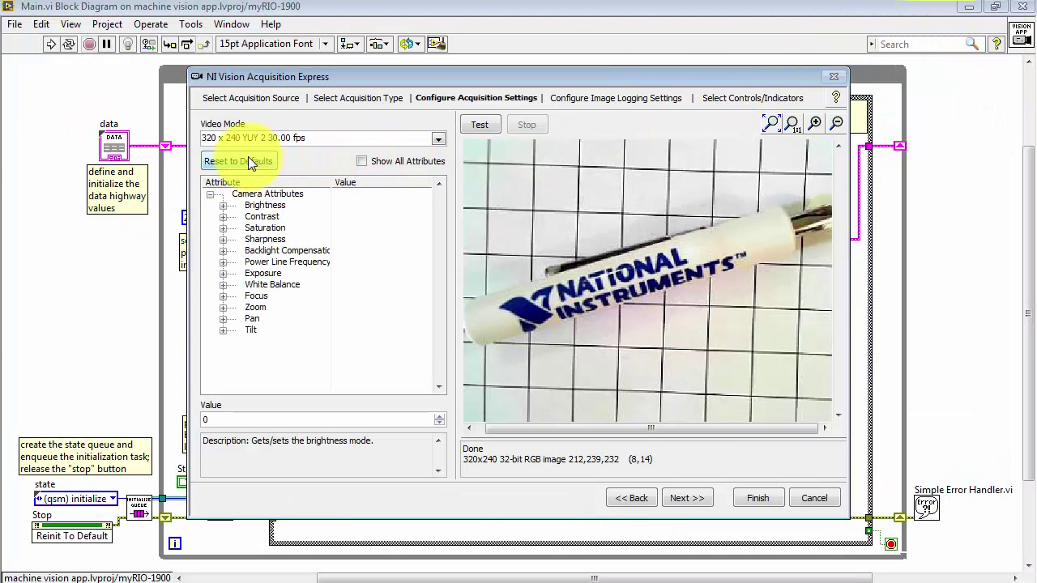
# Step: Reload the 640 x 480 YUY 2 30 fps camera defaults in the Express VI and test grayscale acquisition
pyautogui.click(251, 163)
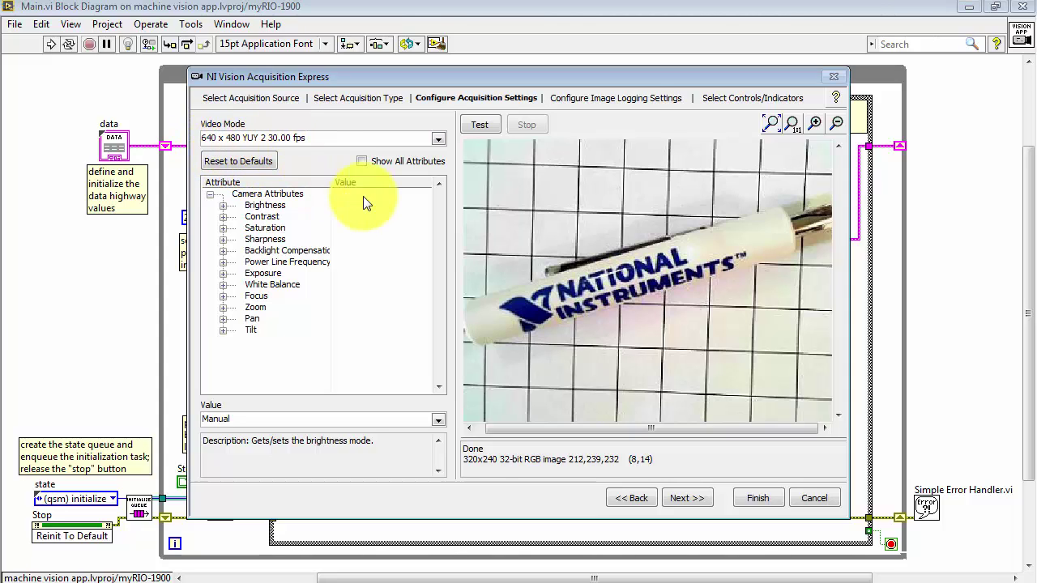
pyautogui.click(484, 126)
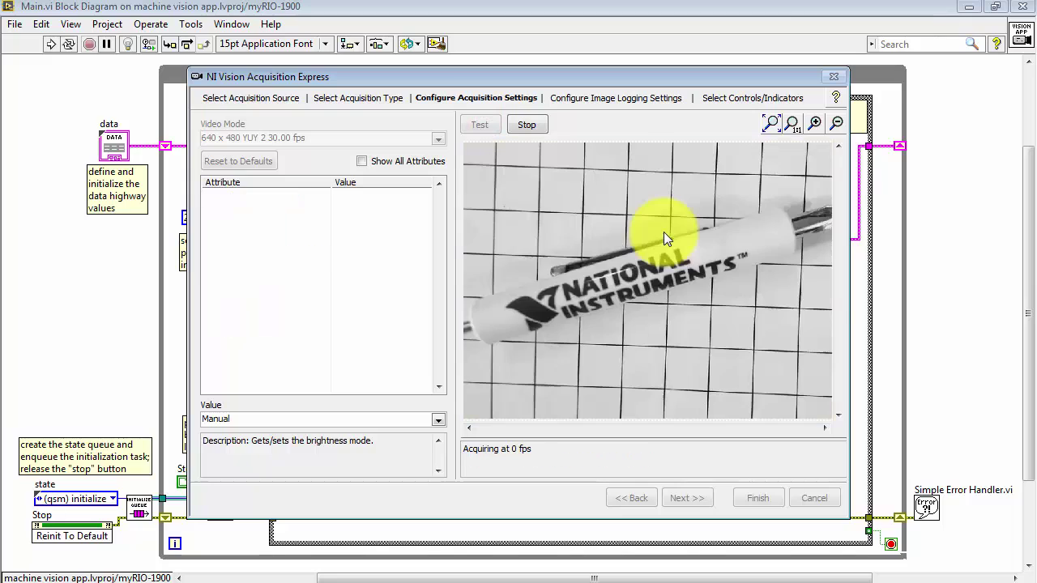